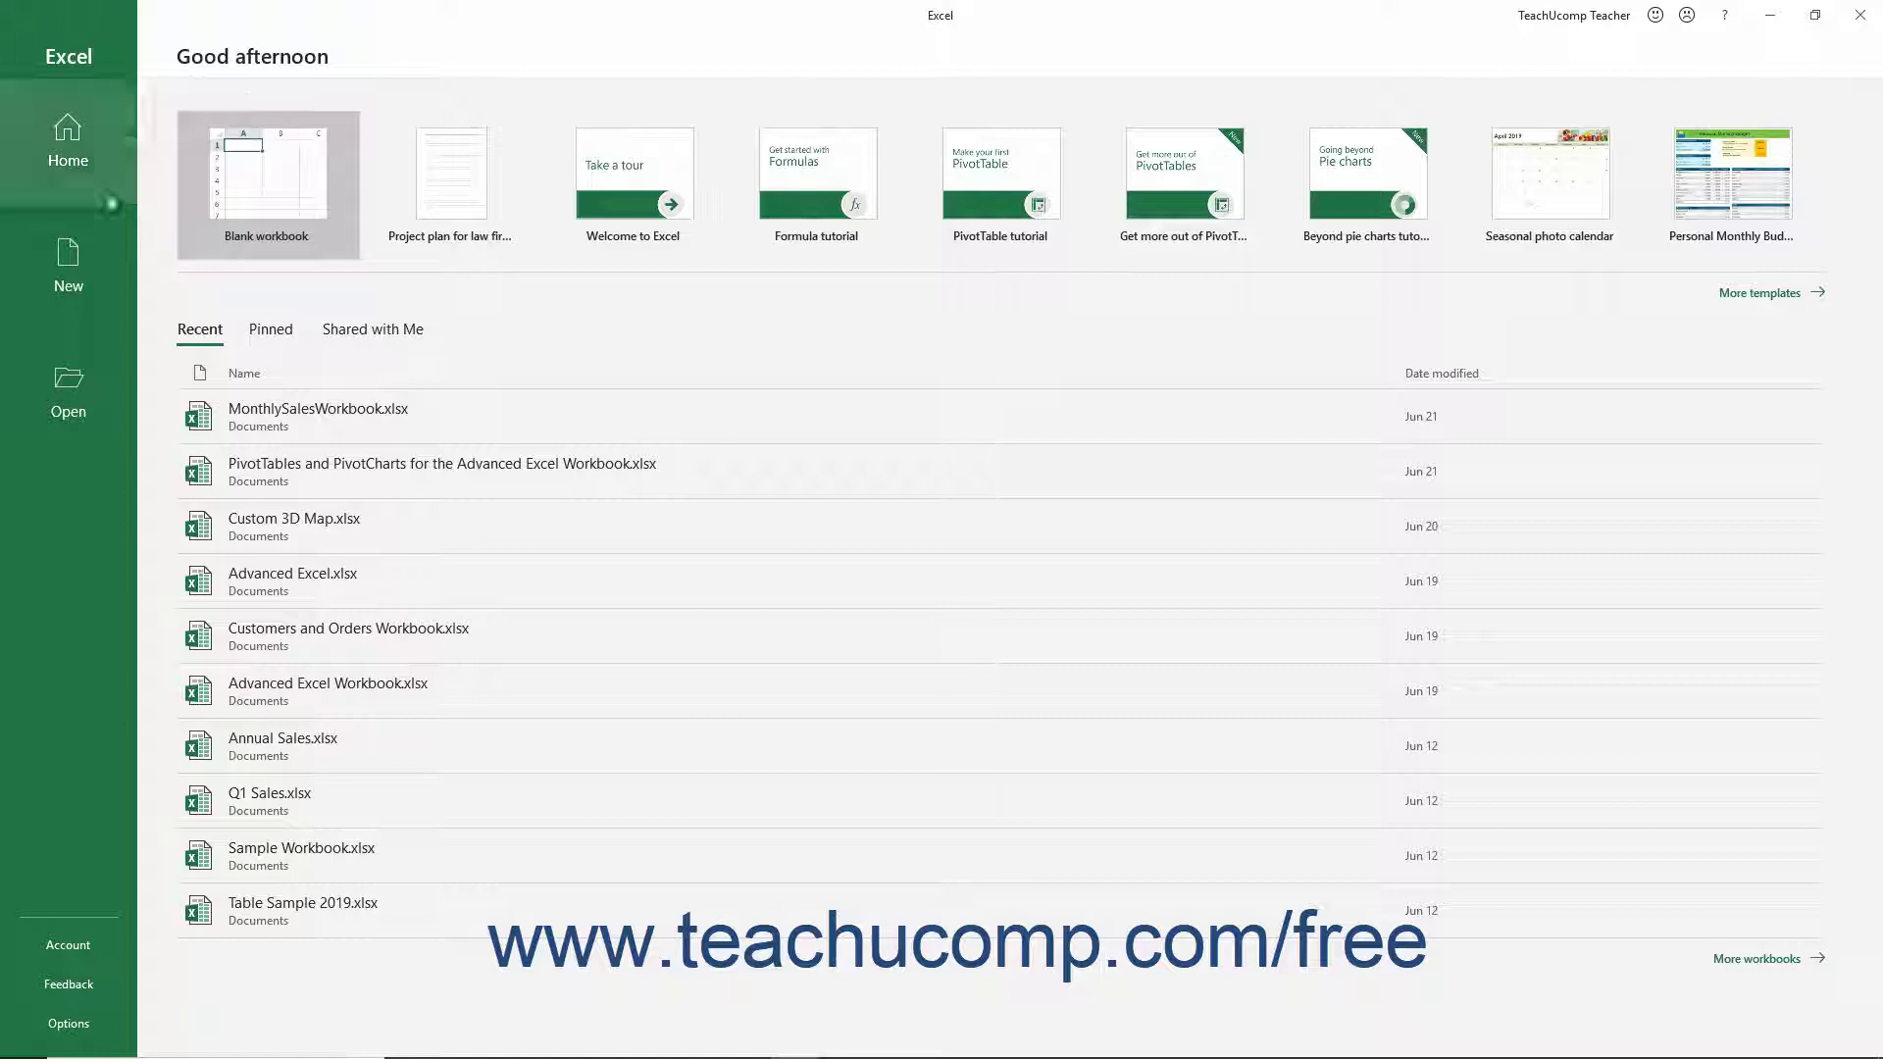
Create a blank workbook, Book1, from the New page of the start screen
{"action": "left_click", "coordinate": [86, 247]}
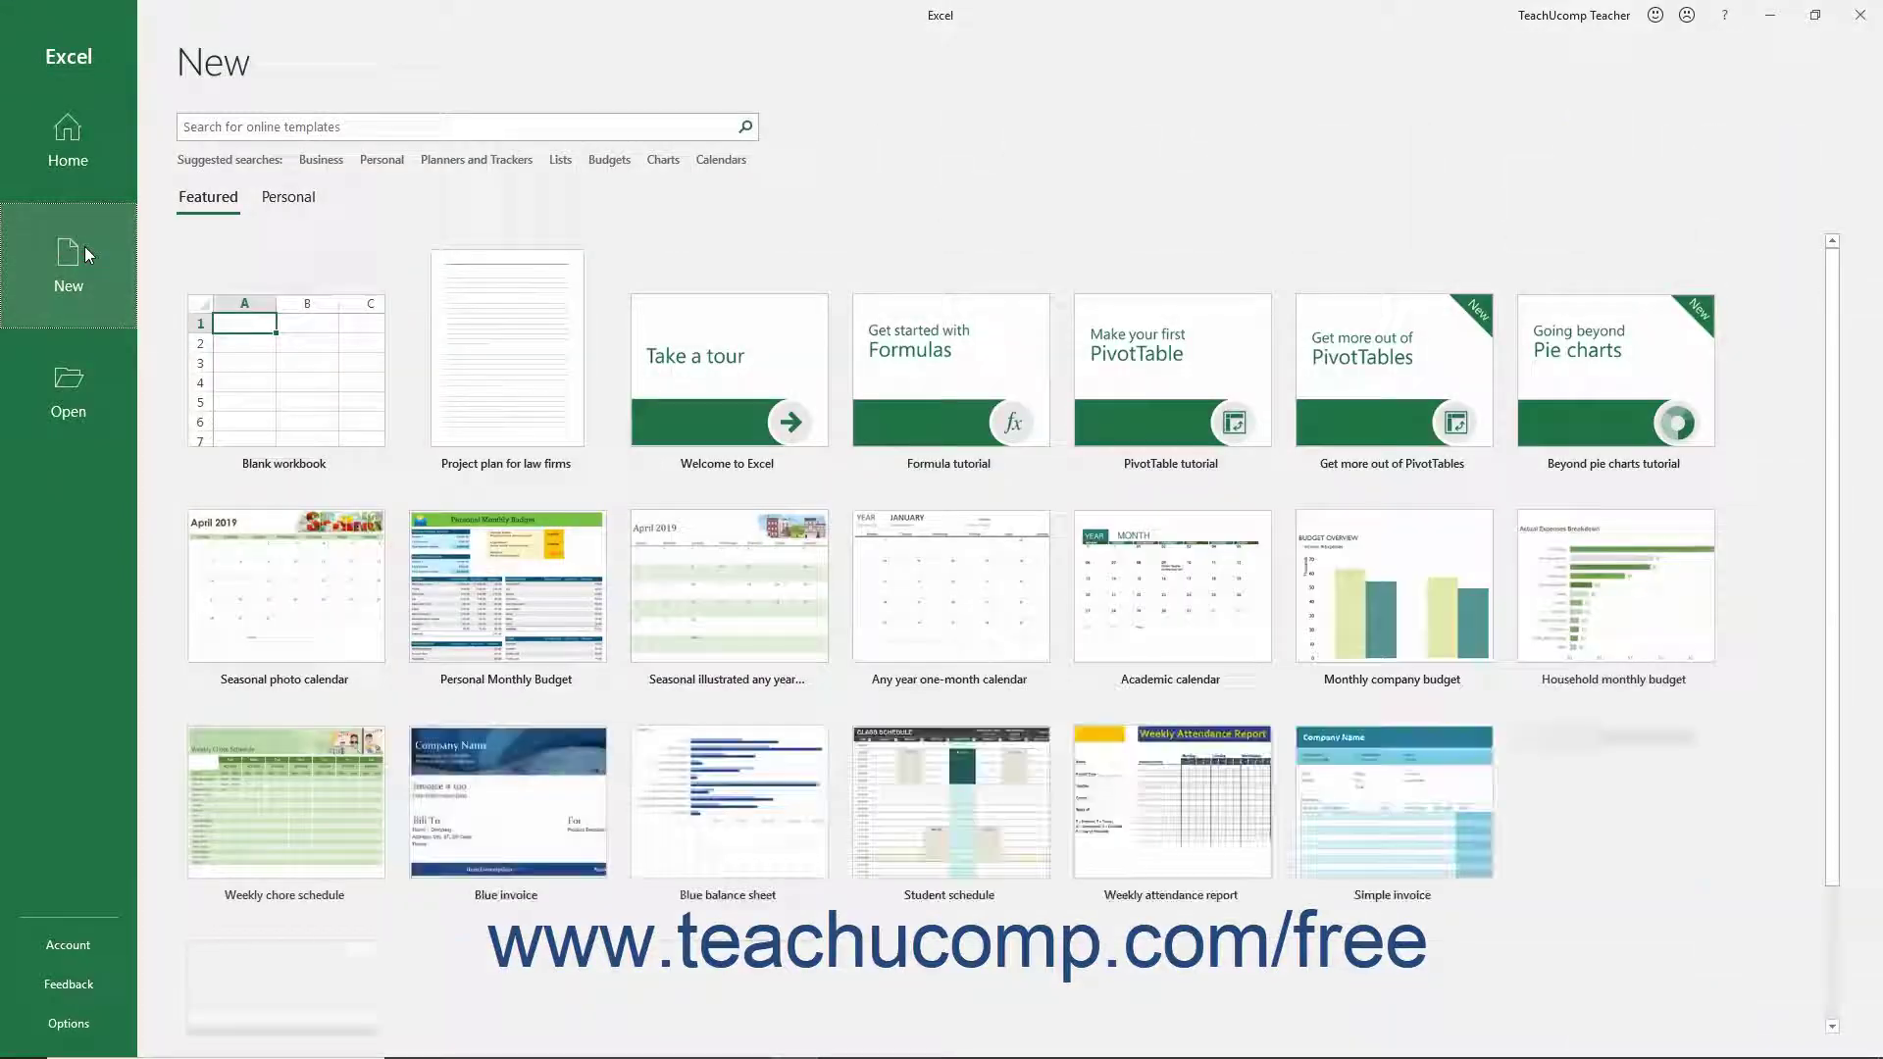
{"action": "left_click", "coordinate": [279, 347]}
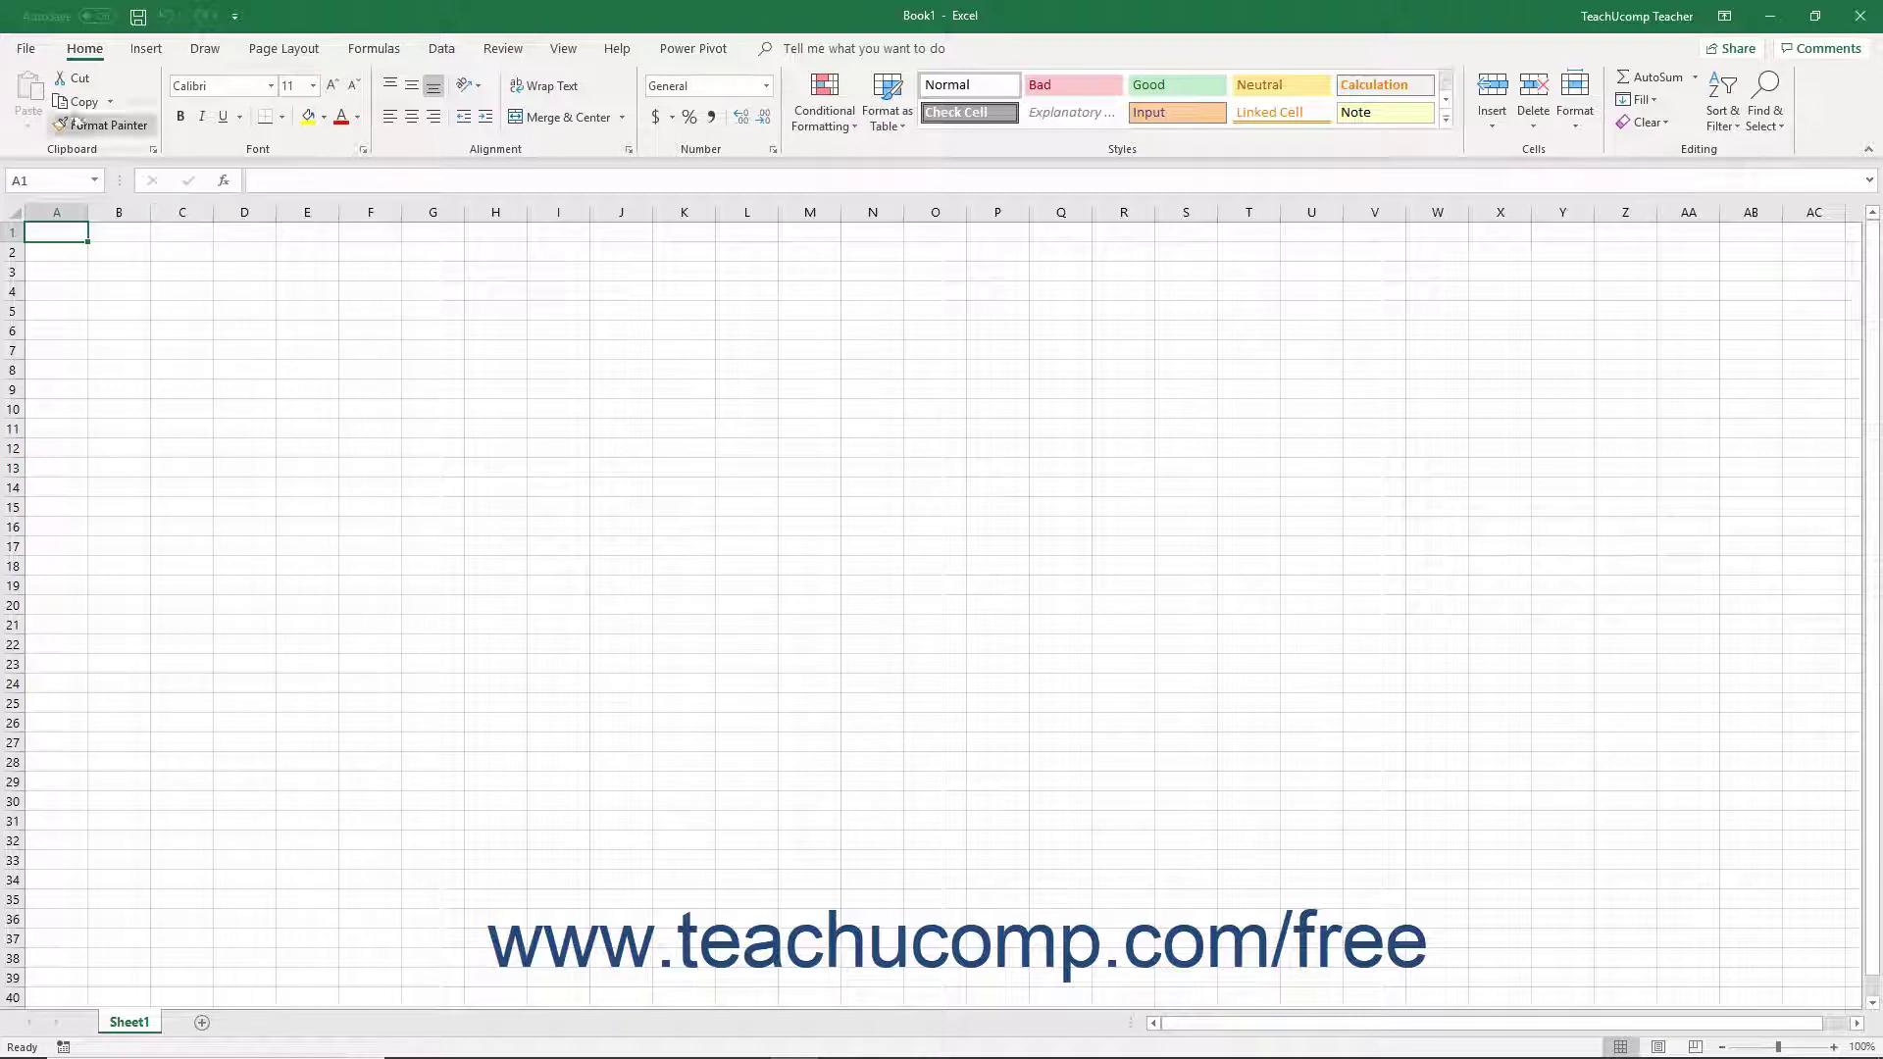
Return to the New page from Book1 to view the featured templates
{"action": "left_click", "coordinate": [28, 49]}
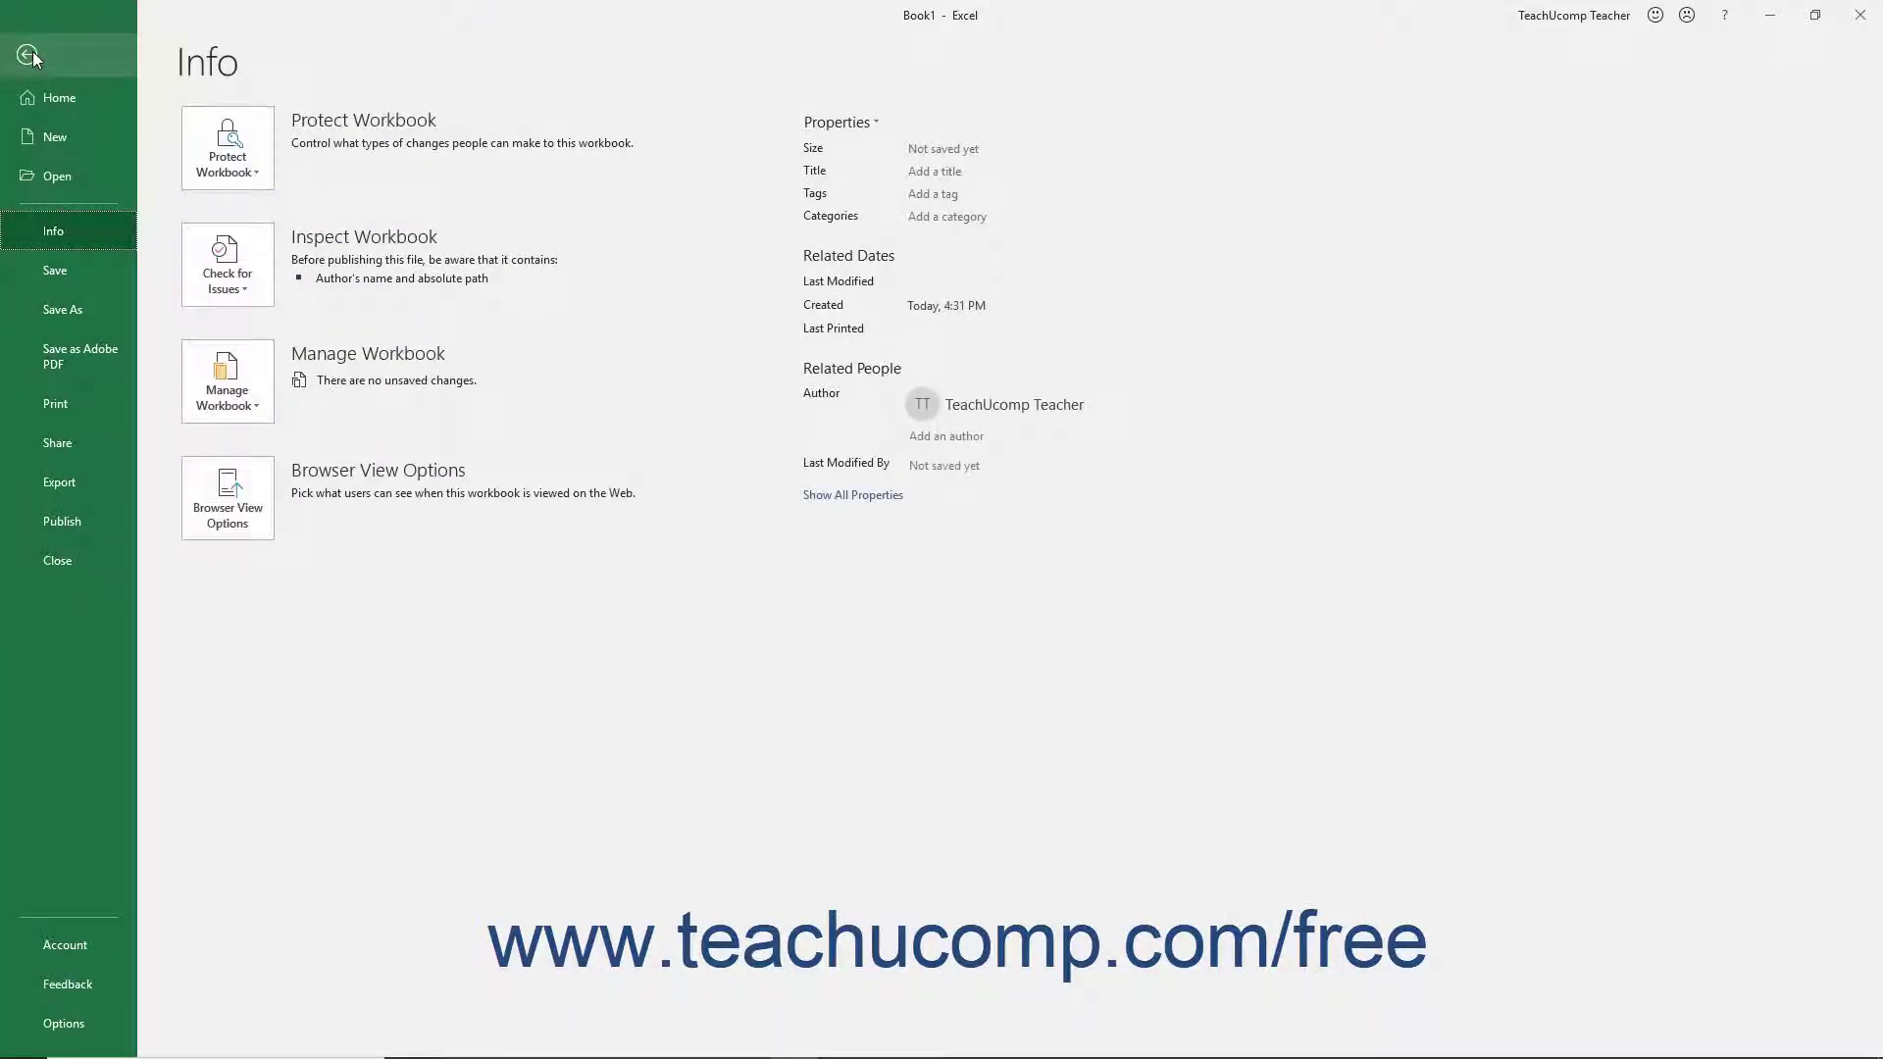
{"action": "left_click", "coordinate": [55, 141]}
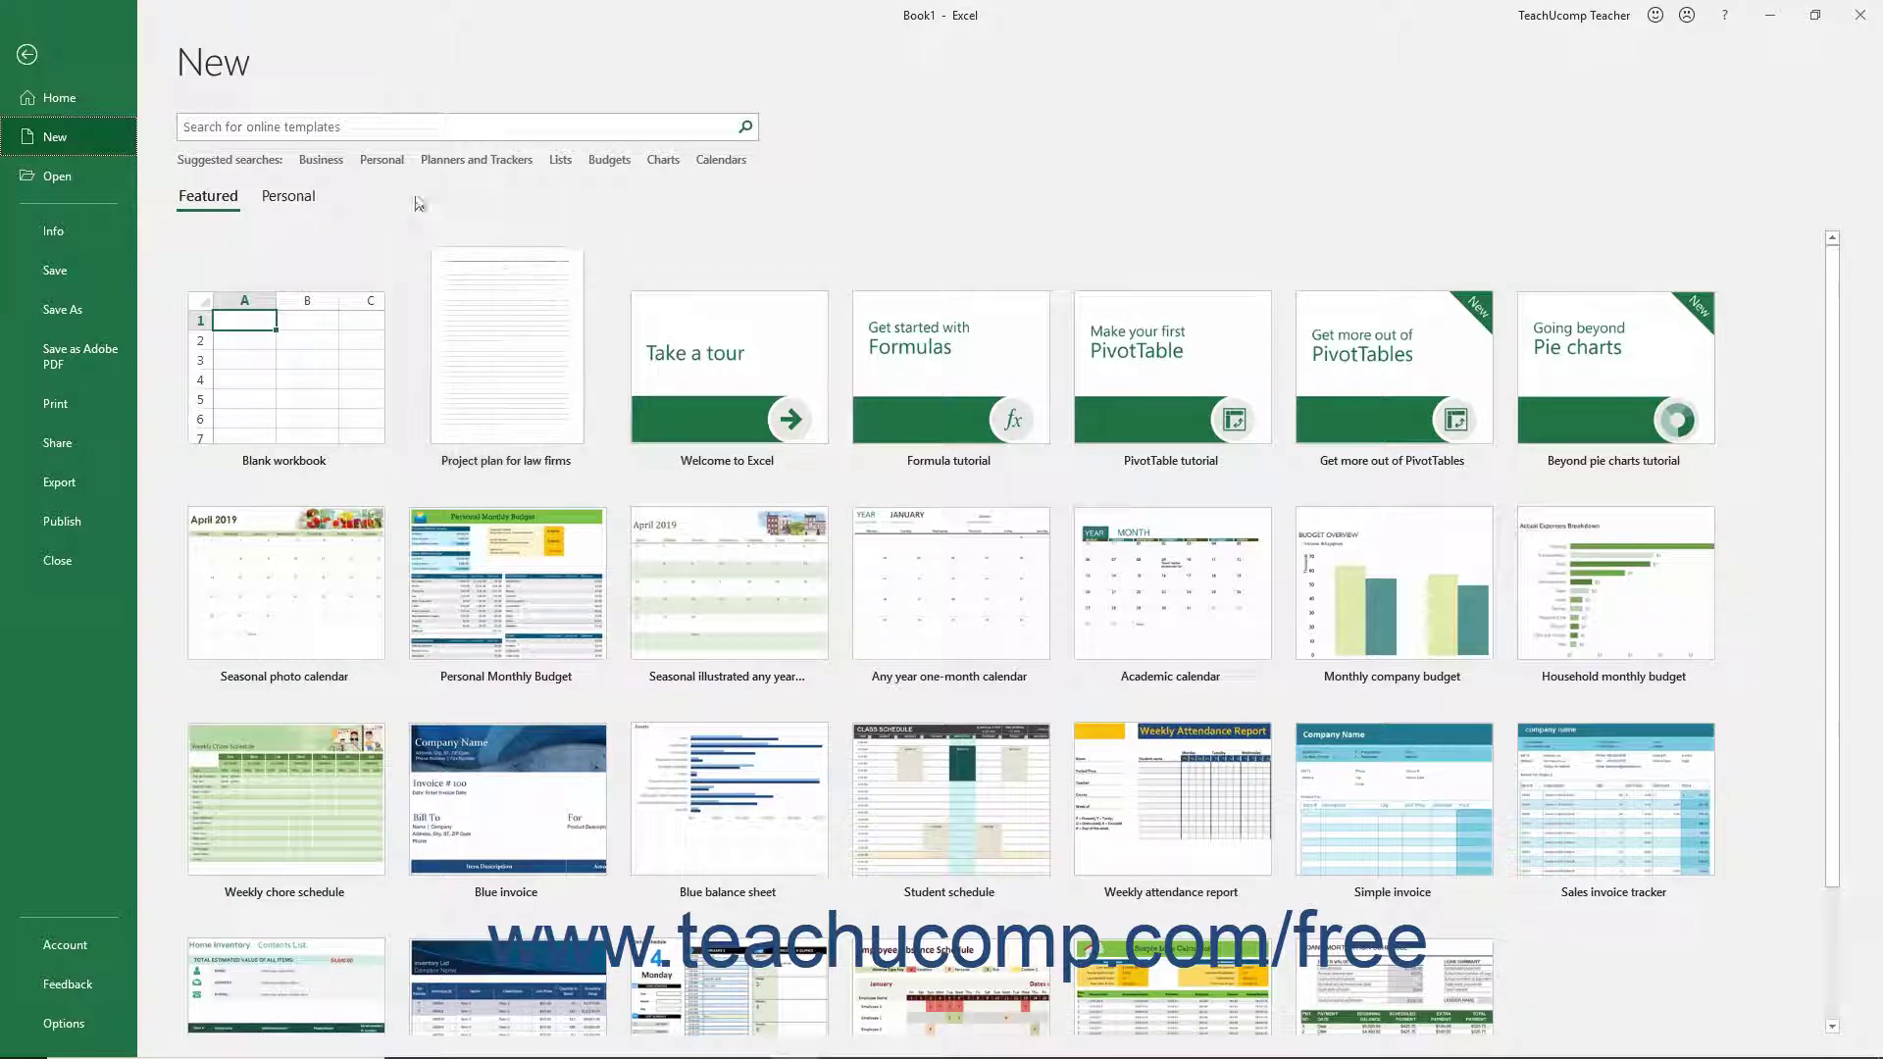
Search online templates for 'law' to find Project plan for law firms
{"action": "left_click", "coordinate": [327, 127]}
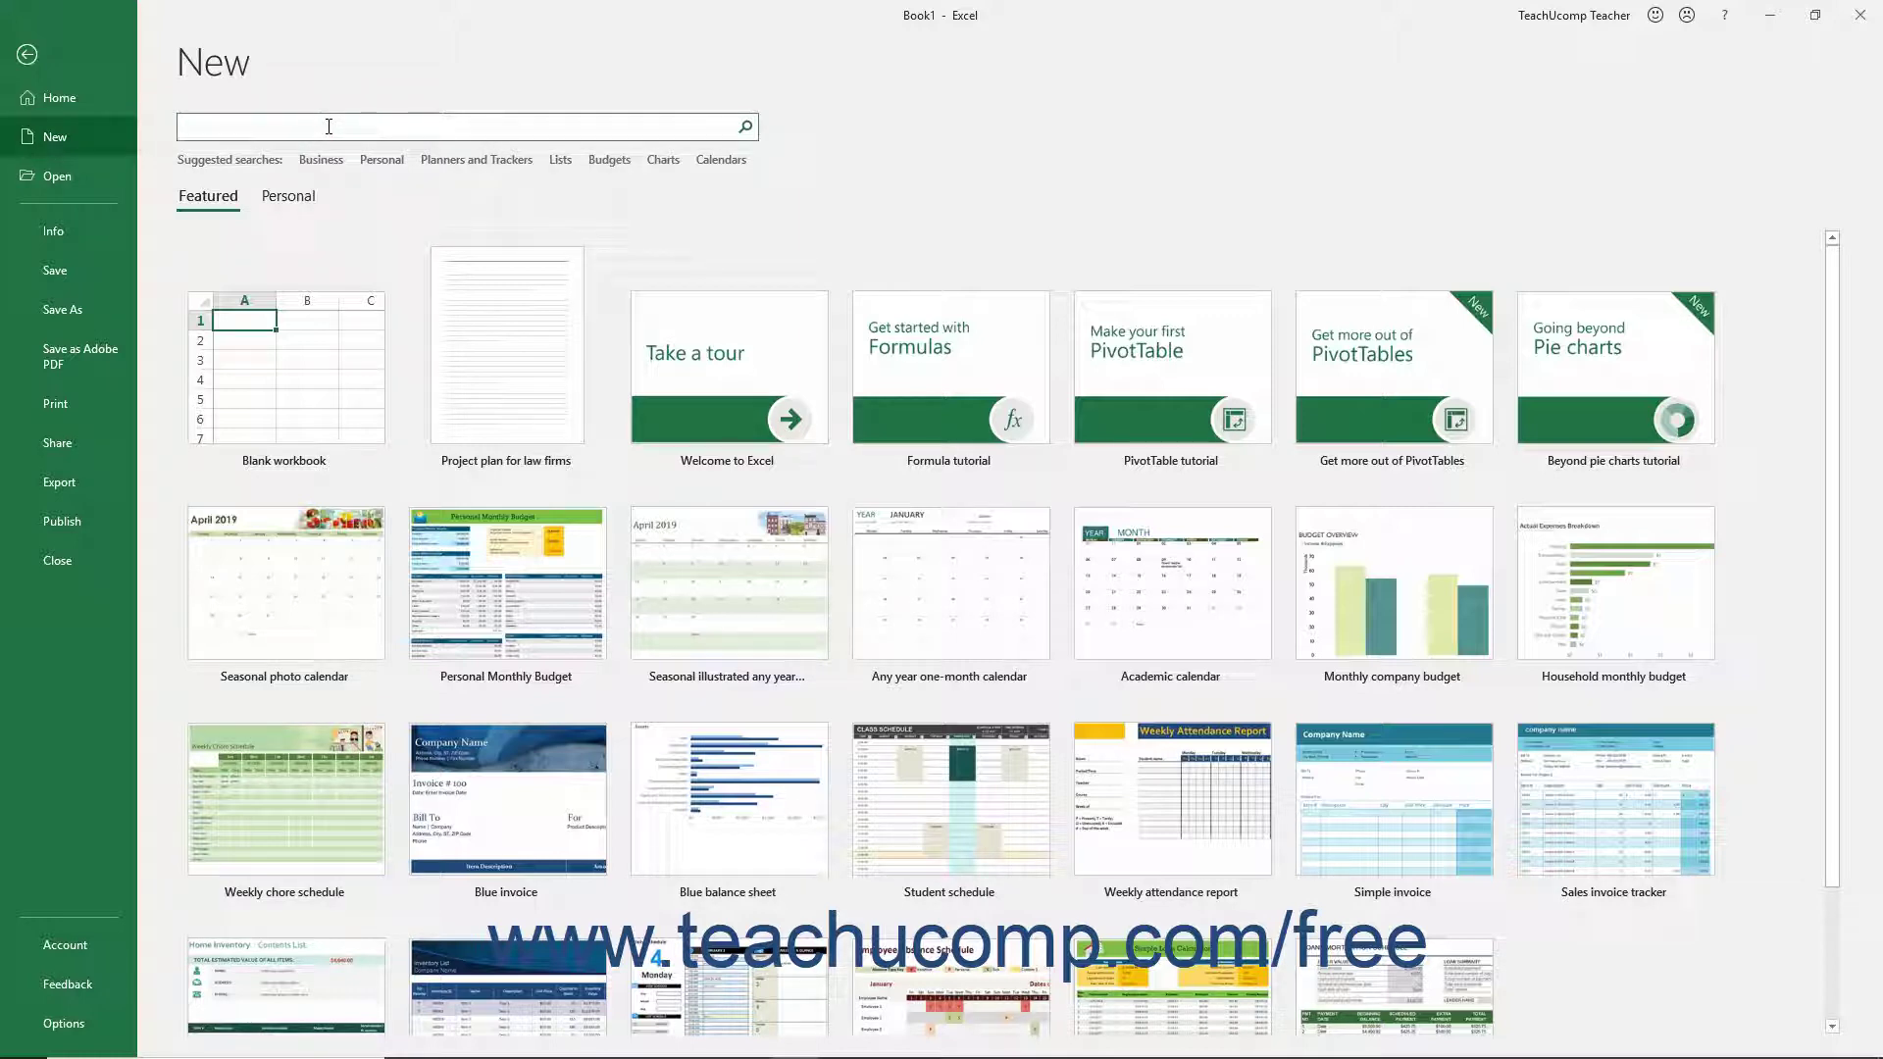
{"action": "type", "text": "law"}
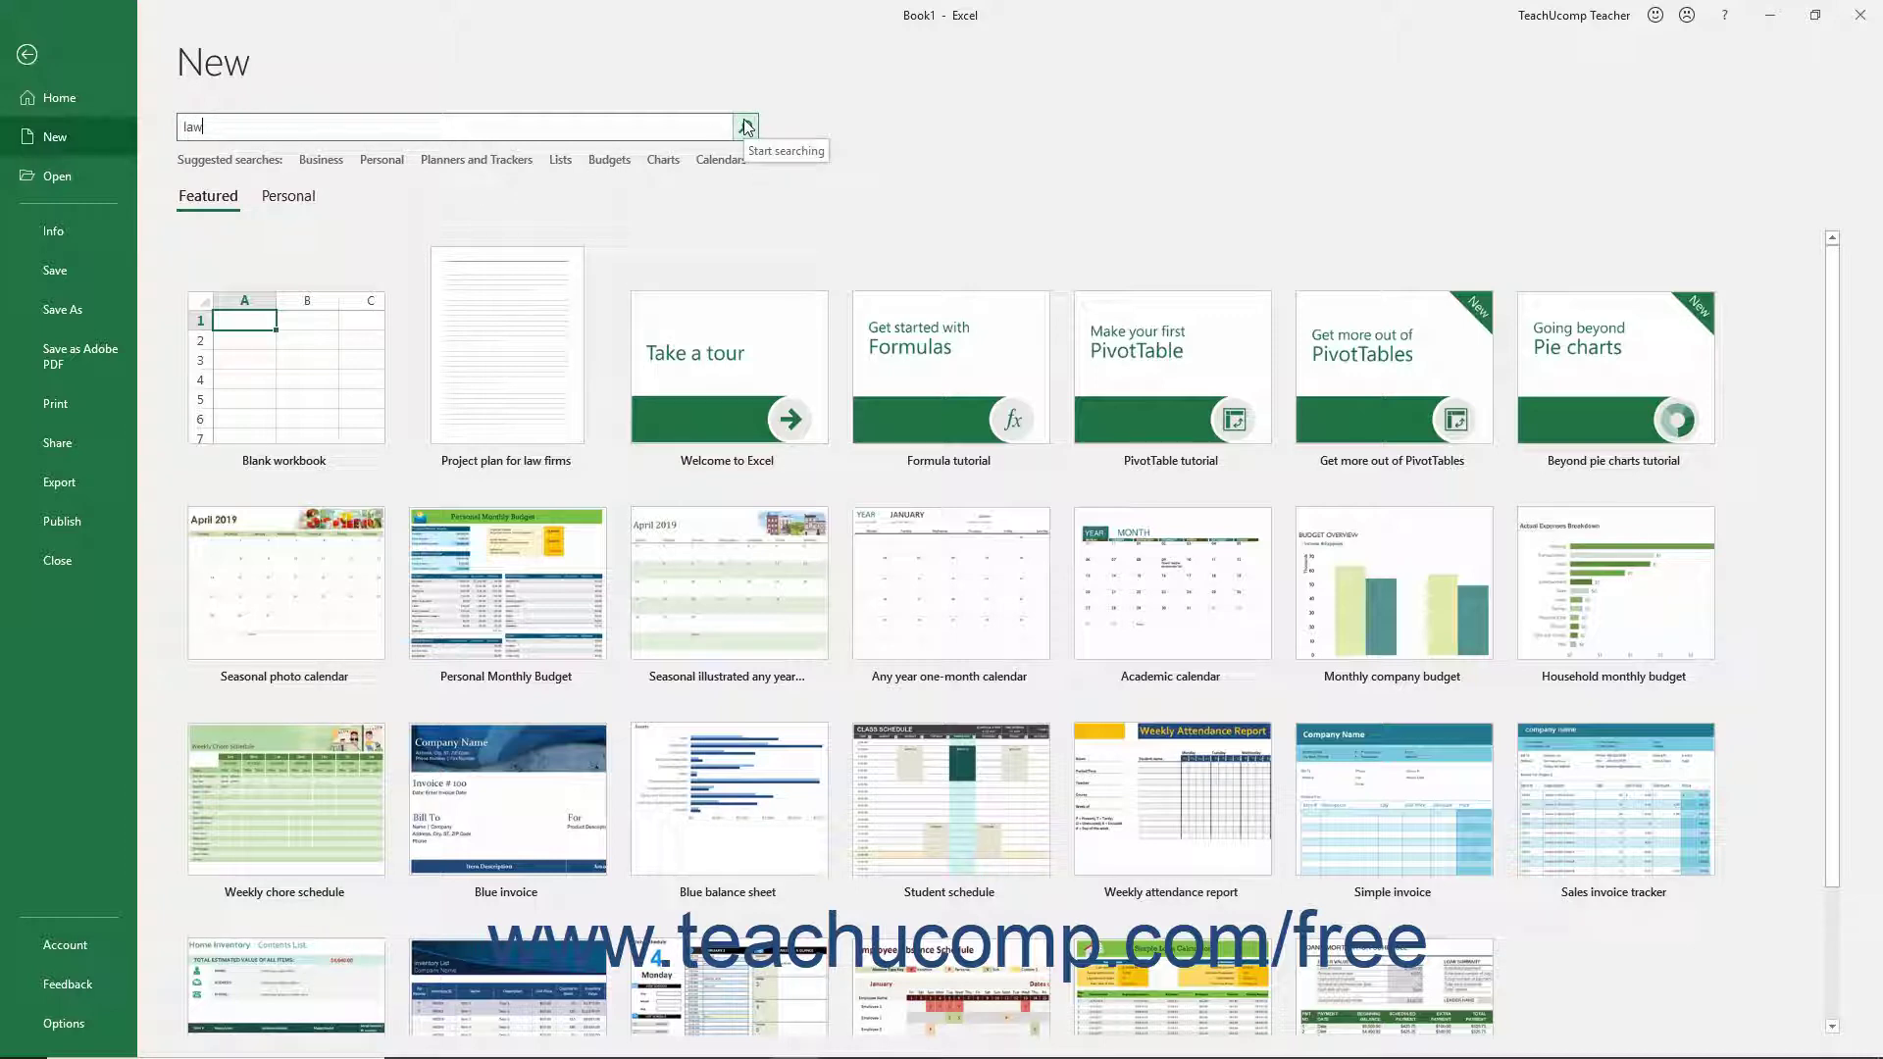
{"action": "left_click", "coordinate": [745, 129]}
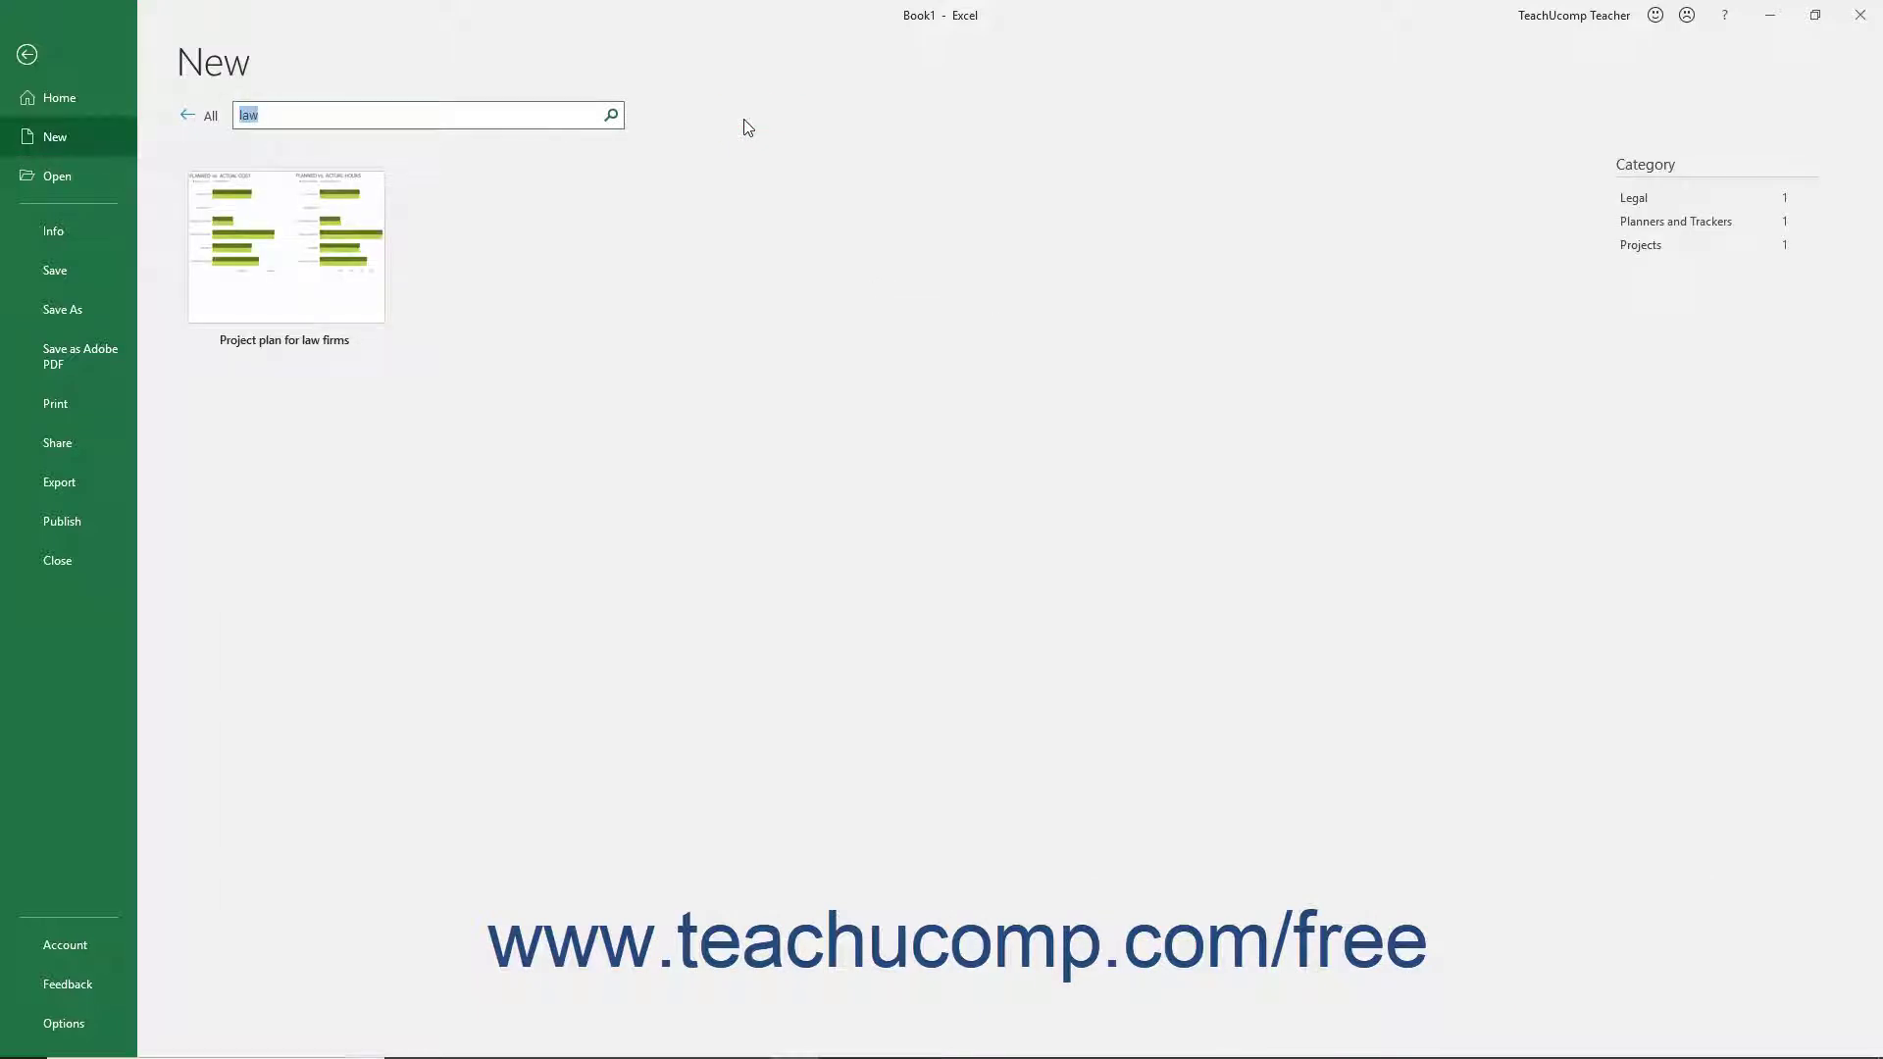
Preview the 'Project plan for law firms' template and download it to create a workbook
{"action": "left_click", "coordinate": [326, 264]}
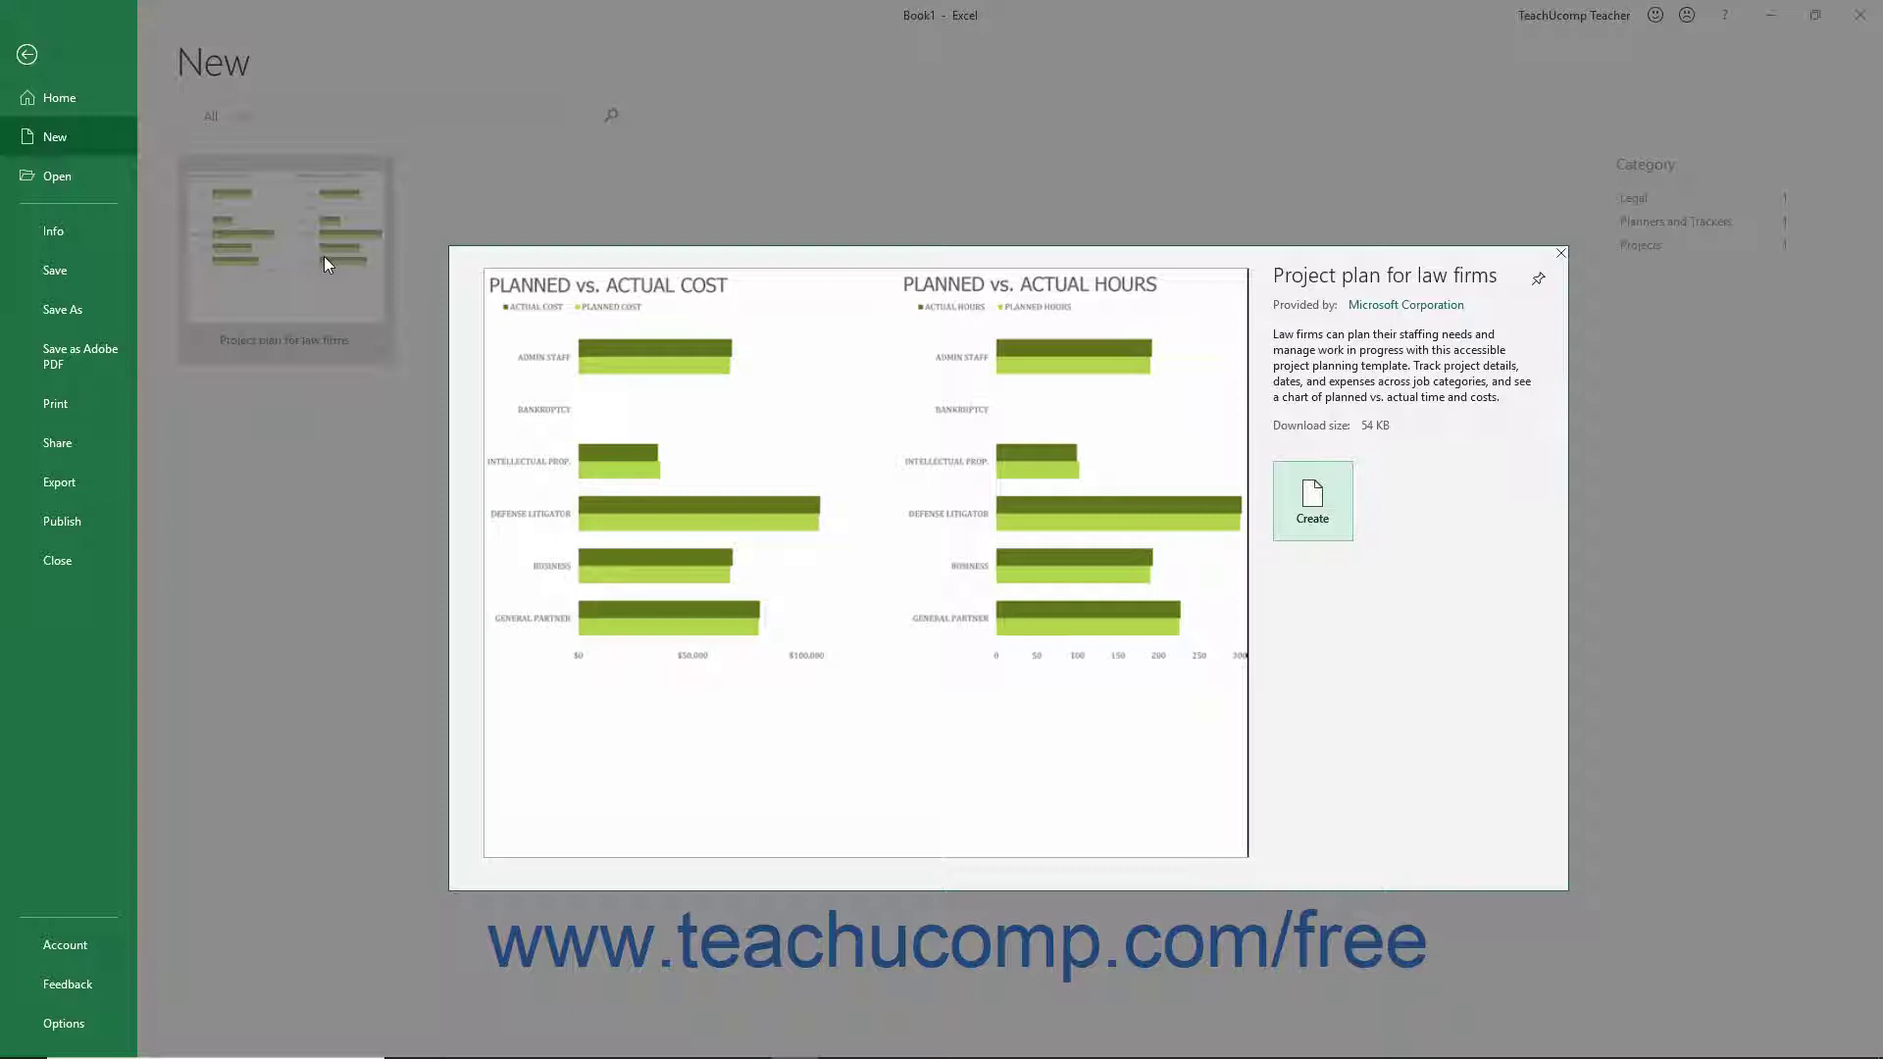
{"action": "left_click", "coordinate": [1311, 505]}
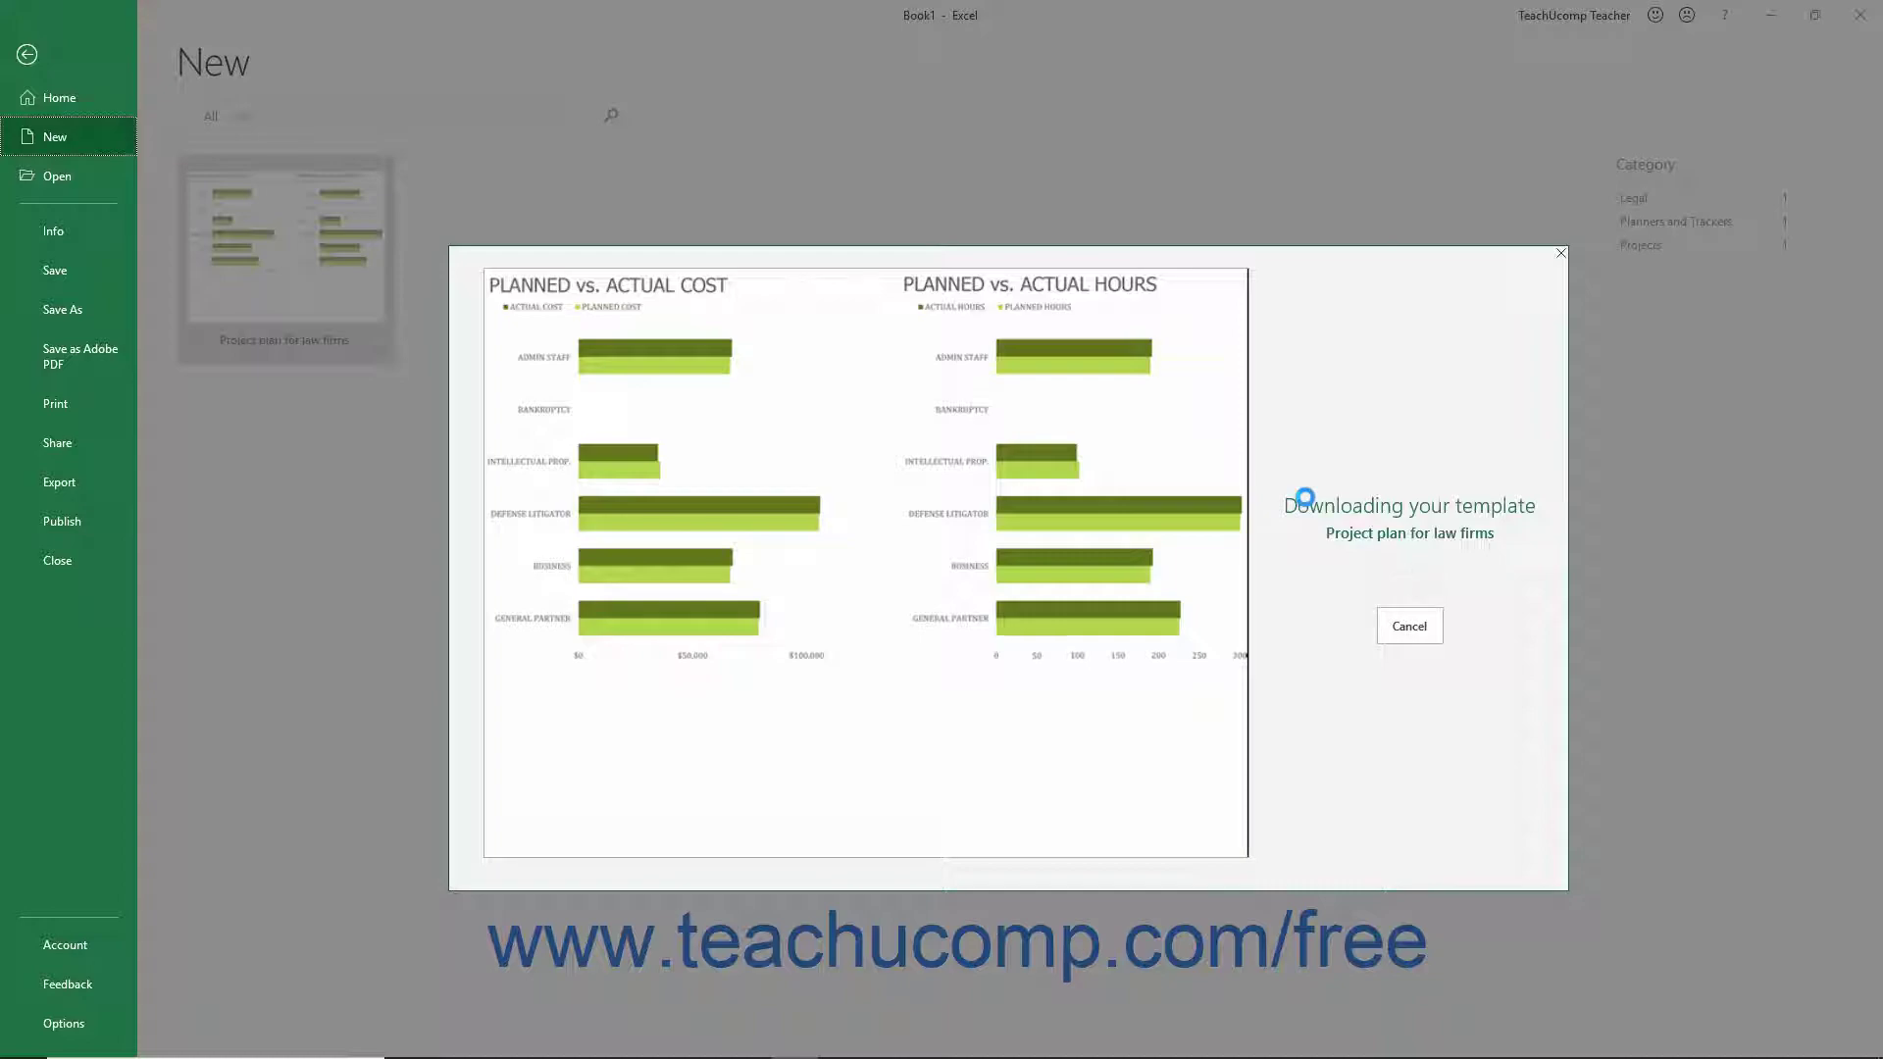